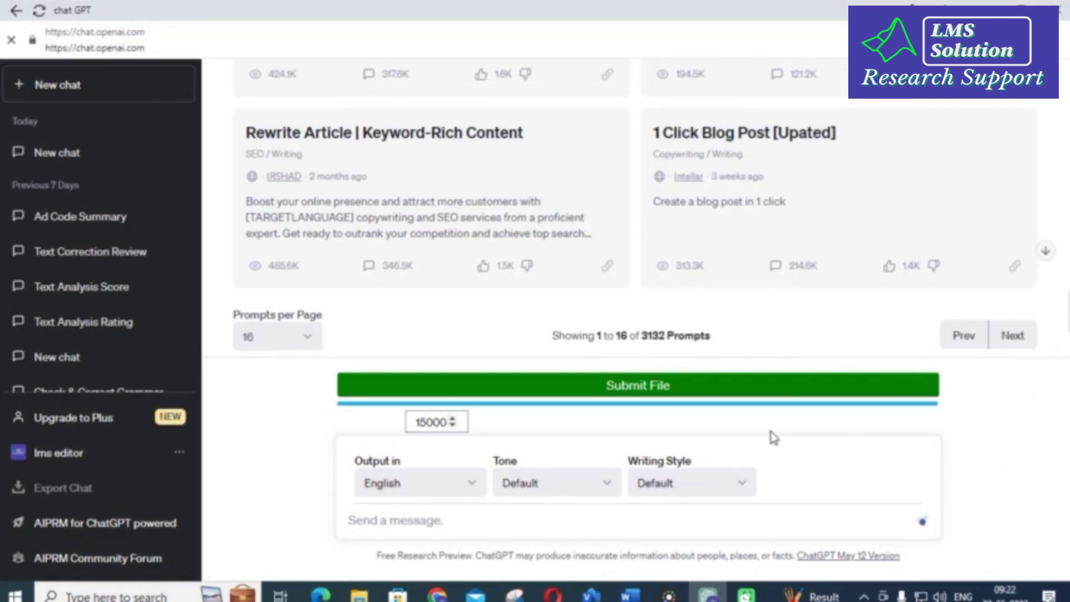
Step: Scroll through the chat, then minimize all windows to reach the desktop
scroll(892, 357, up, 5)
scroll(895, 354, up, 6)
scroll(891, 359, down, 4)
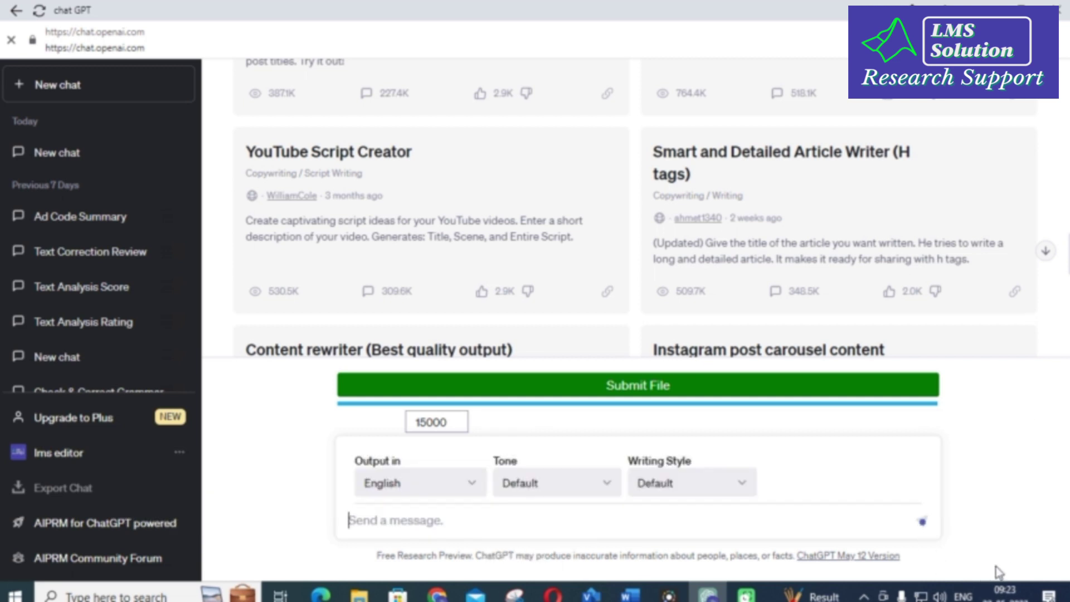
scroll(998, 571, down, 5)
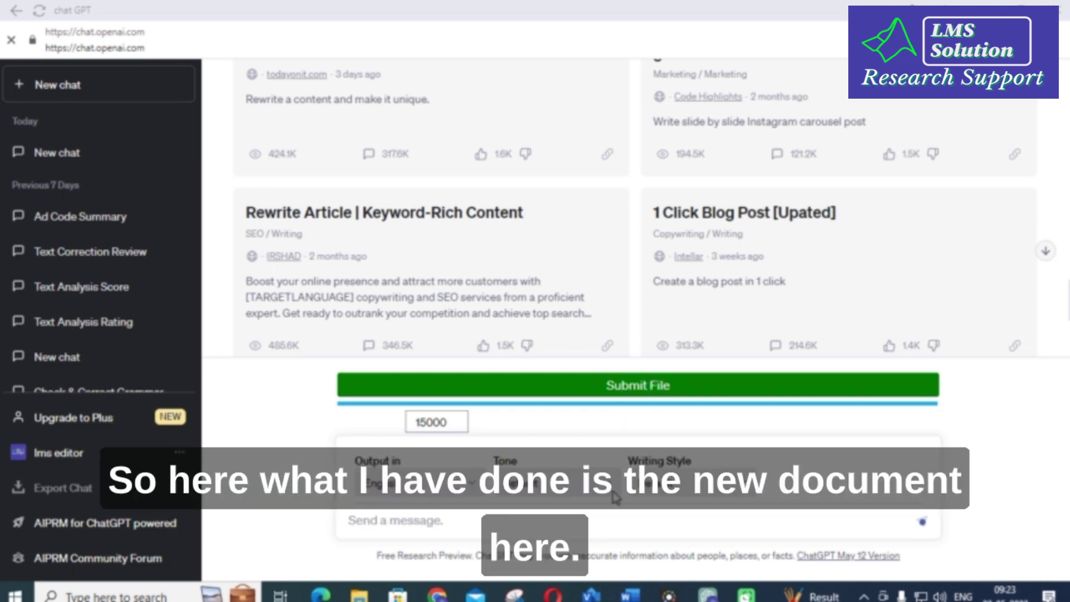
click(1035, 6)
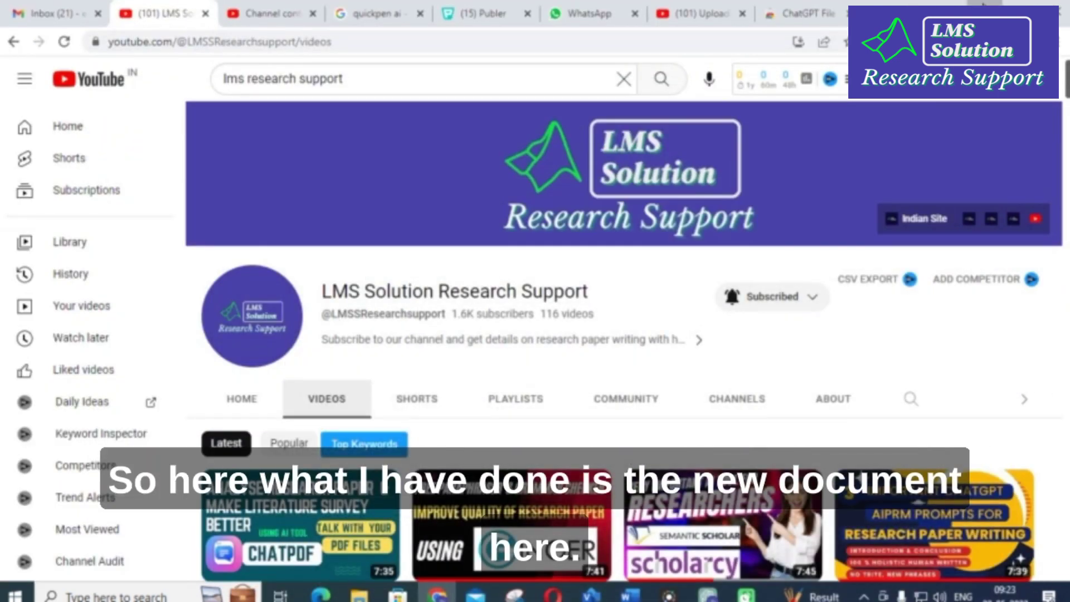
click(1035, 5)
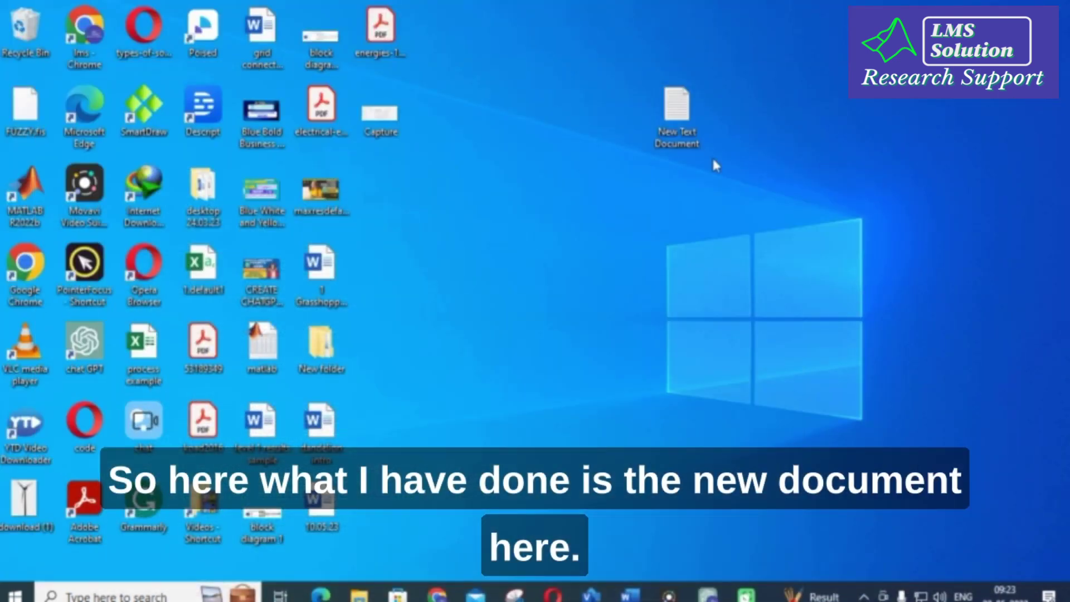
Step: Review the P&O MATLAB code in New Text Document in maximized Notepad, then return to Chrome
double_click(689, 131)
drag(617, 306, 688, 58)
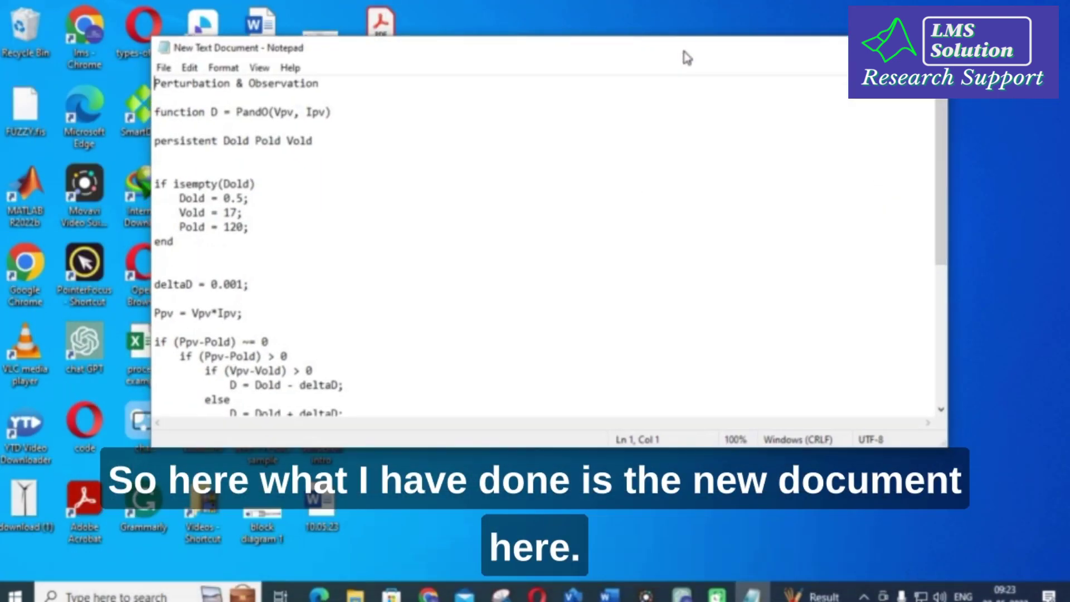
double_click(688, 57)
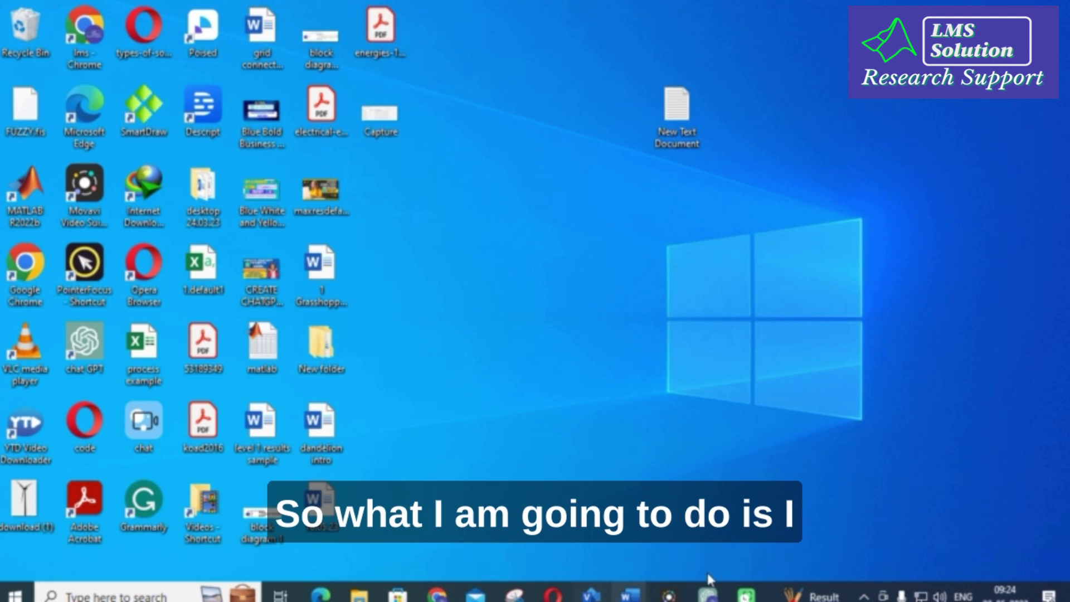
click(437, 594)
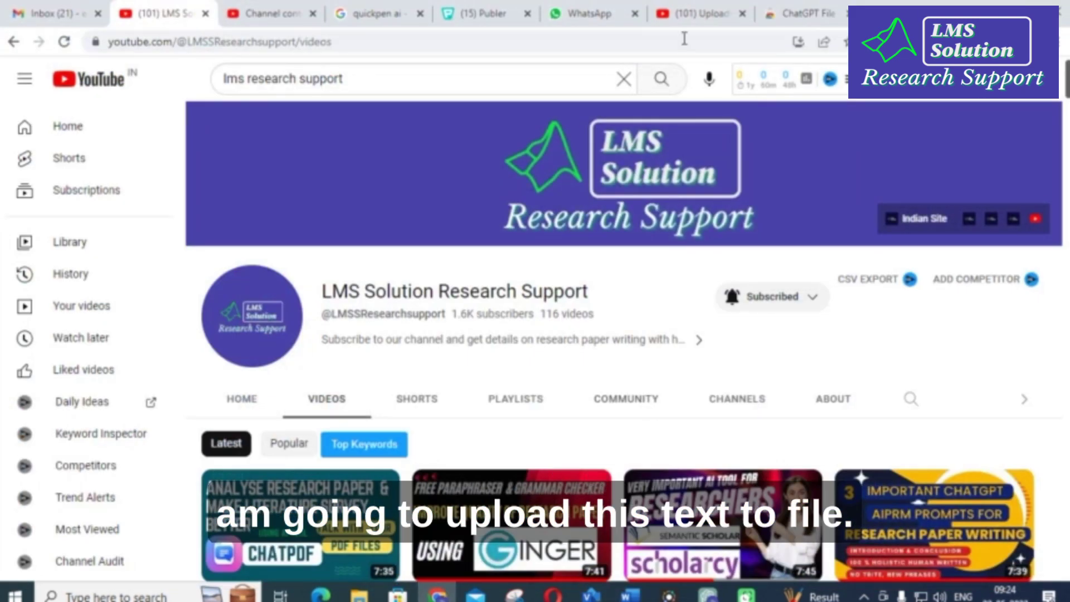
Step: Upload New Text Document via Submit File so ChatGPT explains the P&O MPPT function
click(708, 593)
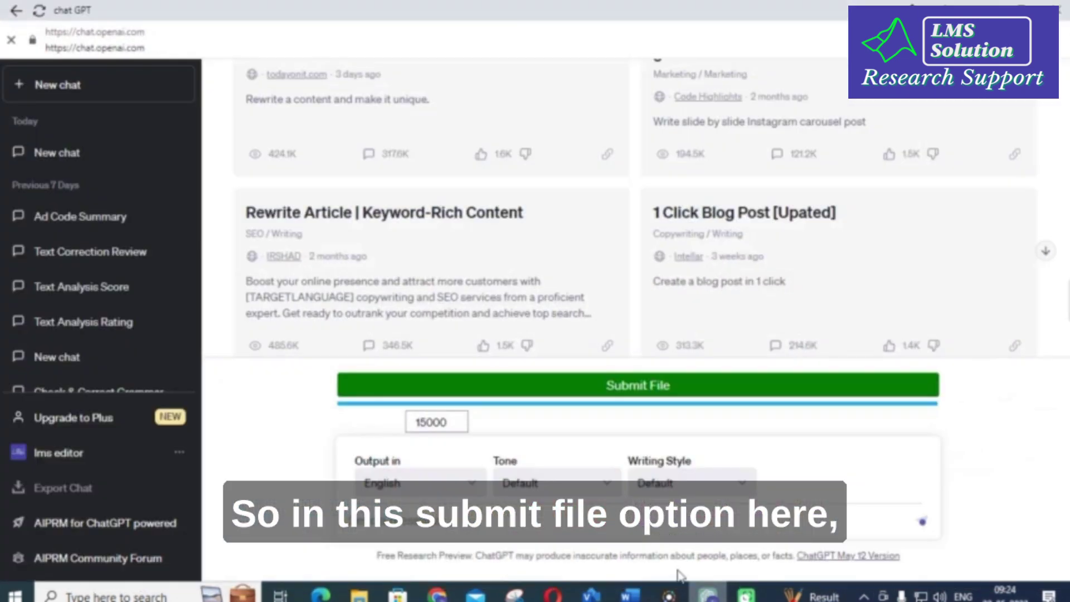
click(641, 387)
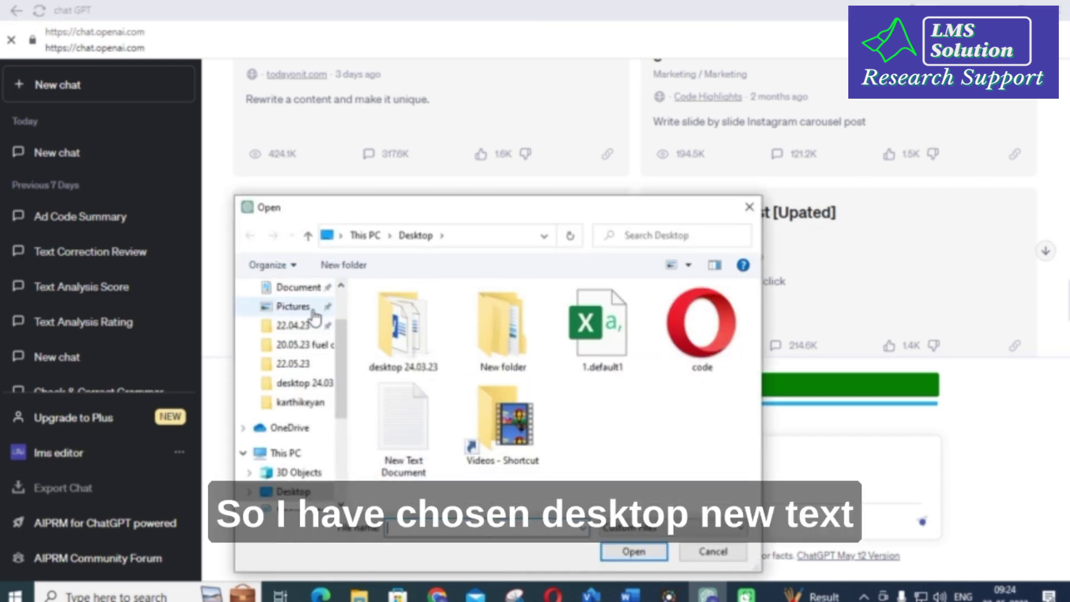
click(403, 424)
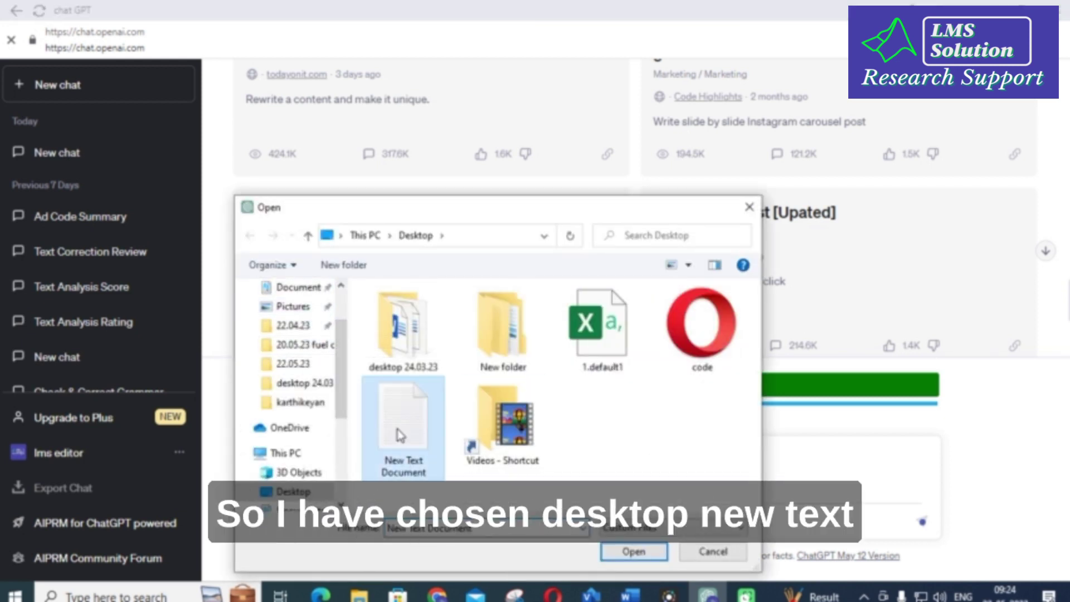
click(634, 552)
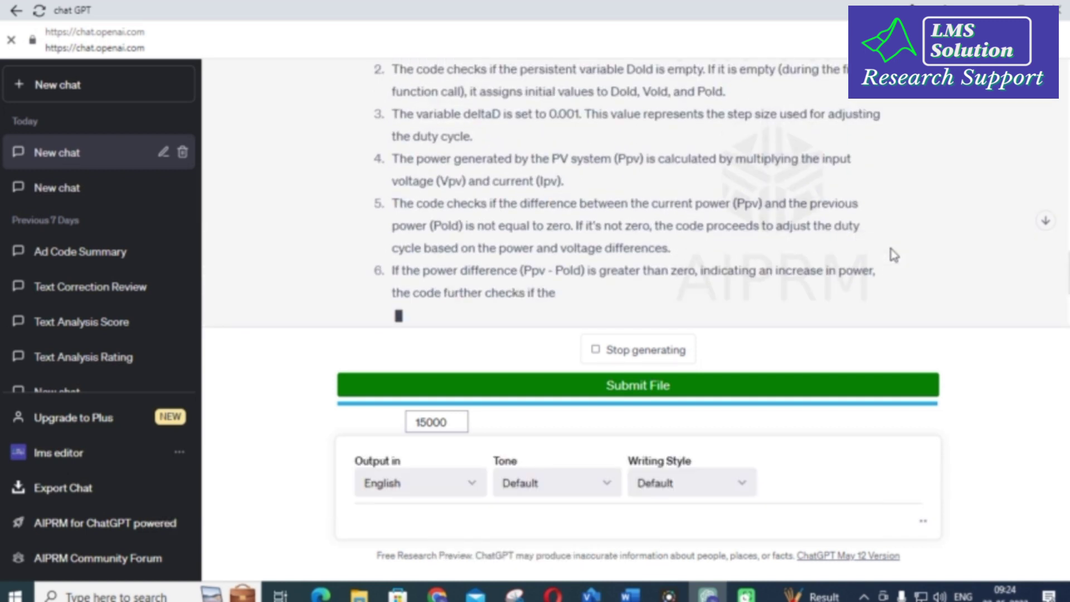
scroll(894, 255, up, 5)
scroll(894, 254, up, 2)
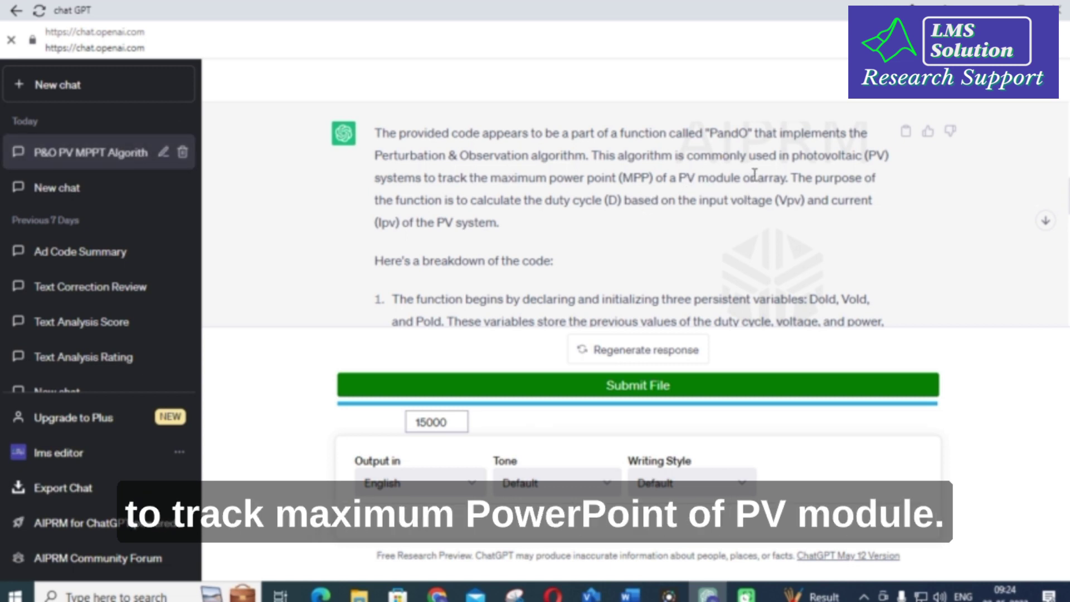
scroll(501, 198, down, 3)
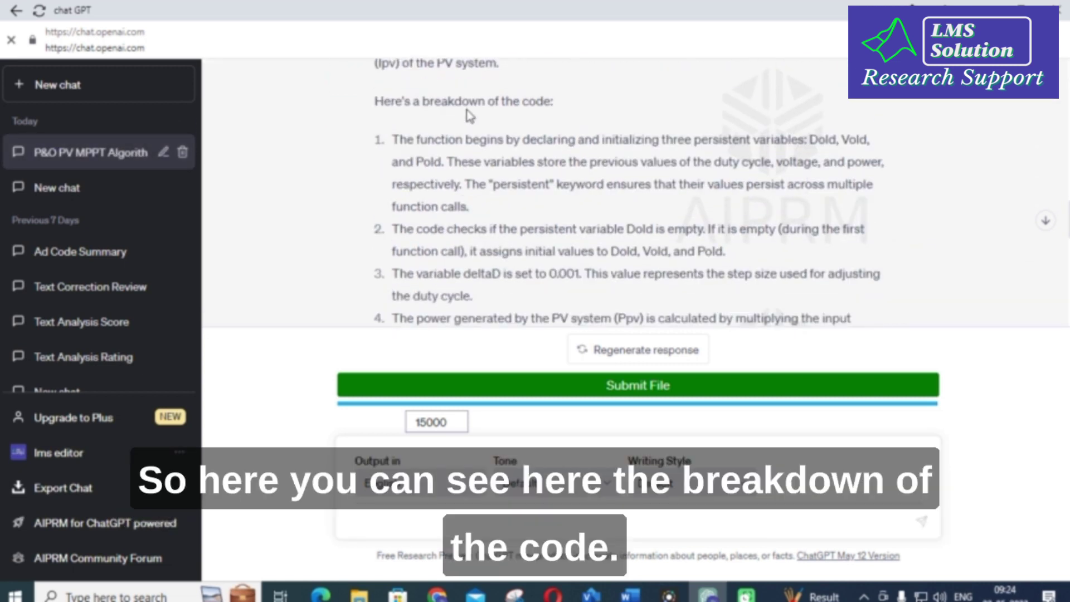
scroll(532, 123, down, 2)
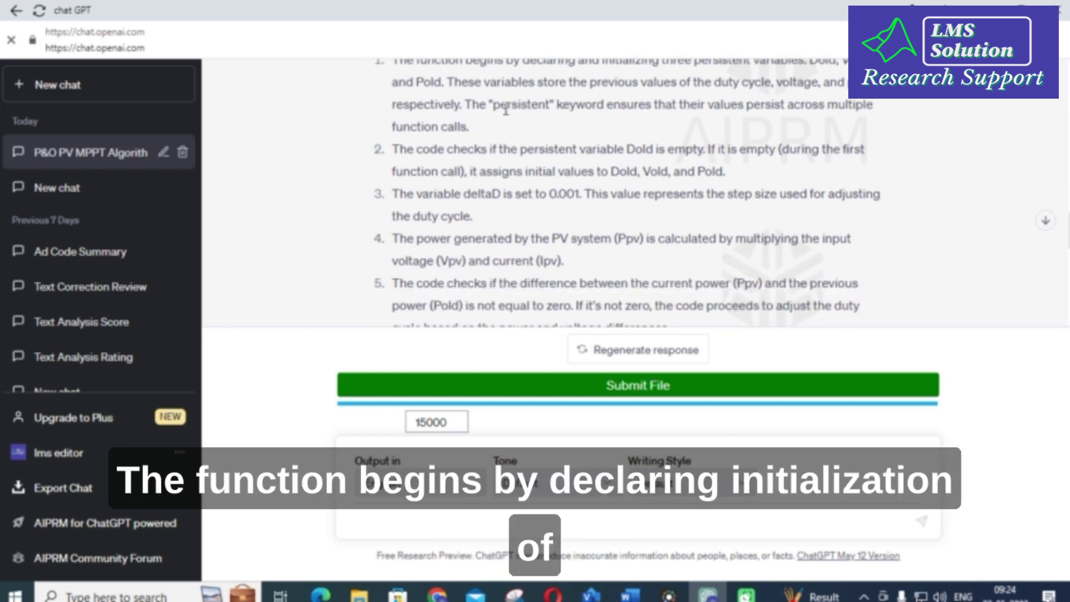
scroll(538, 150, up, 2)
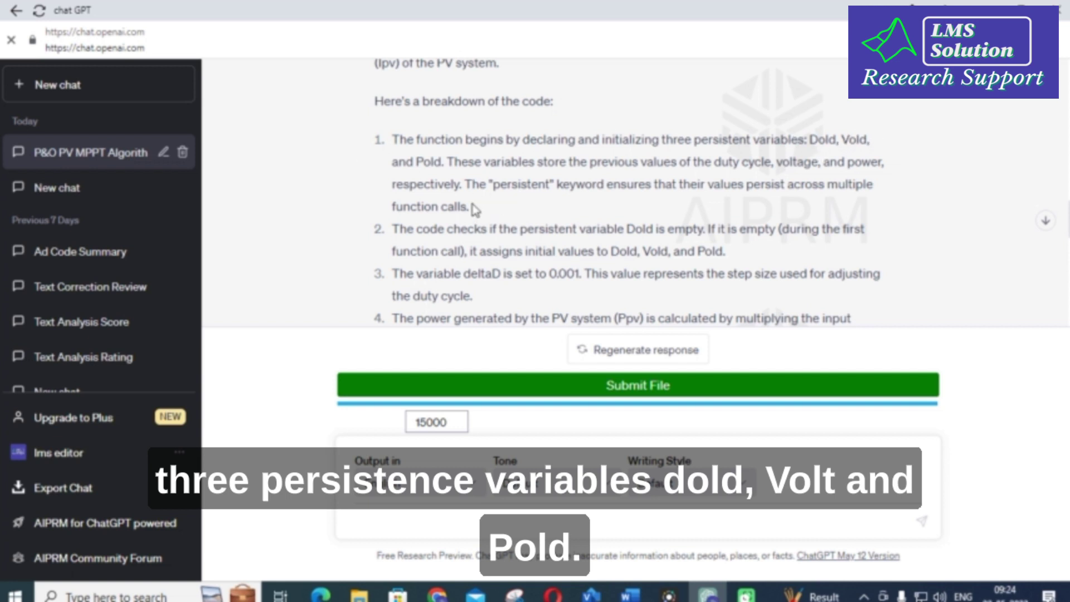
scroll(458, 198, down, 2)
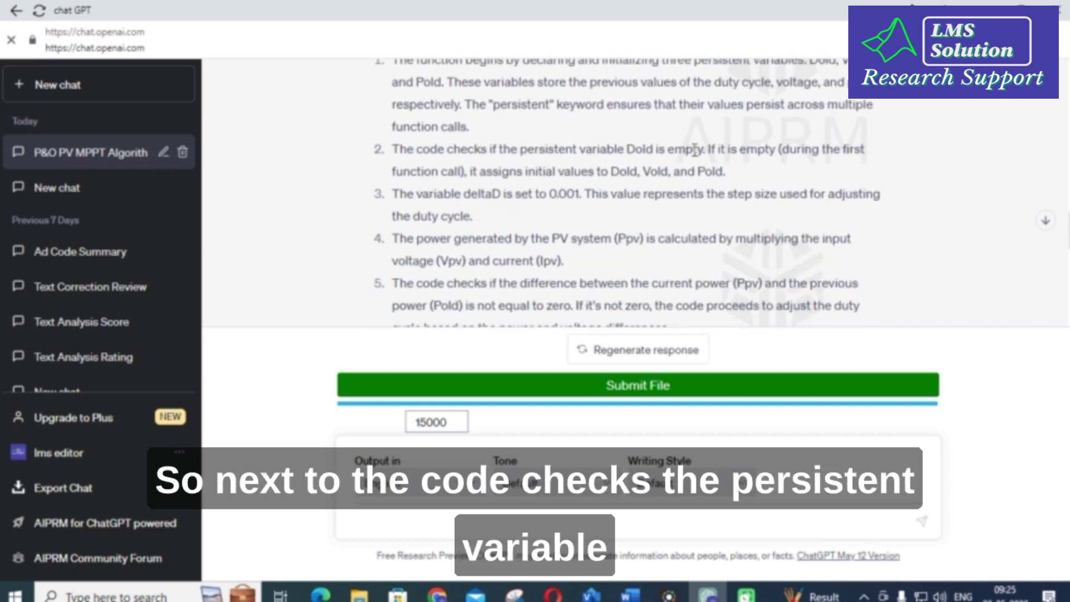
scroll(599, 189, down, 5)
scroll(538, 195, down, 5)
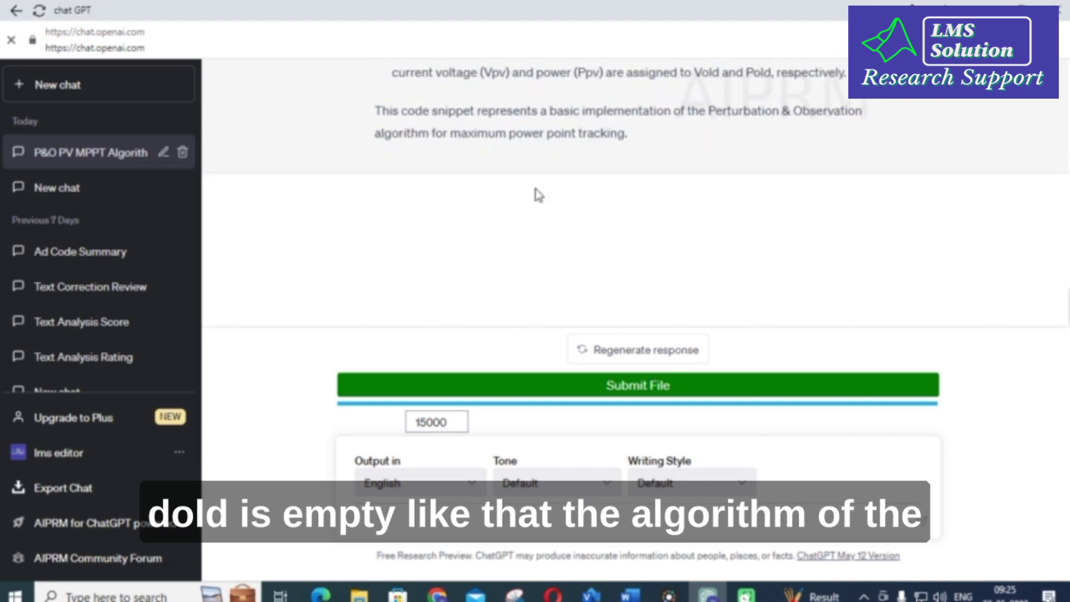
scroll(538, 195, up, 3)
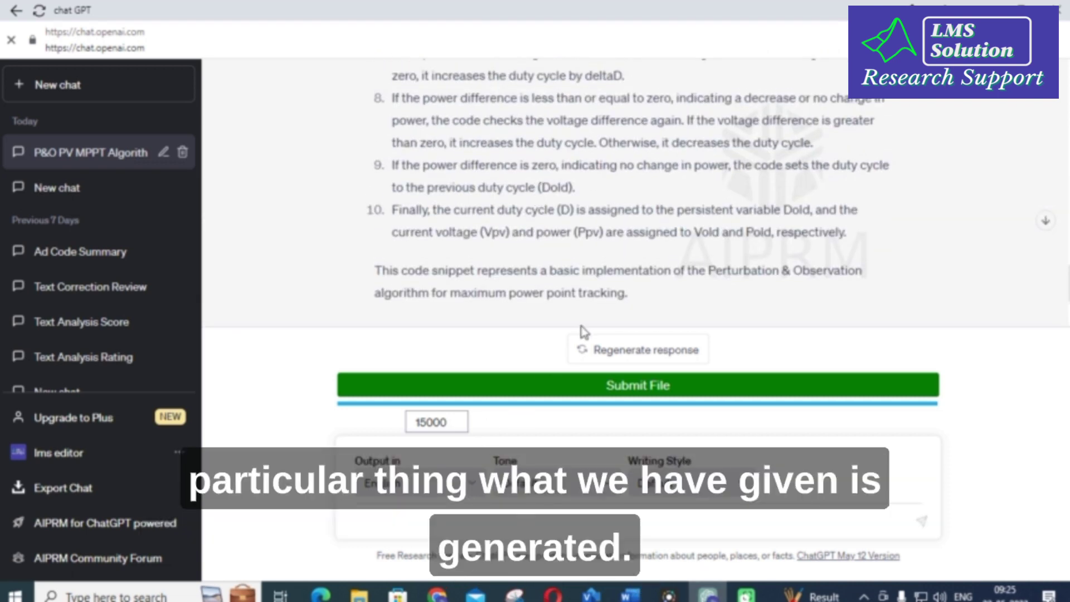
scroll(579, 338, up, 2)
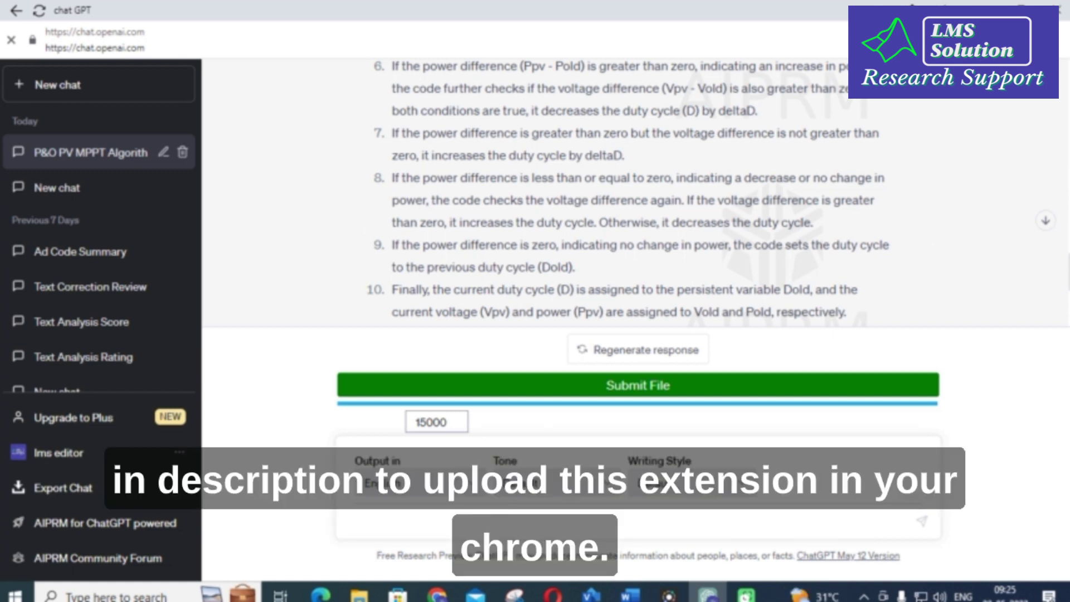
Step: Check ChatGPT File Uploader in Chrome's Extensions menu, then start another file upload
click(912, 11)
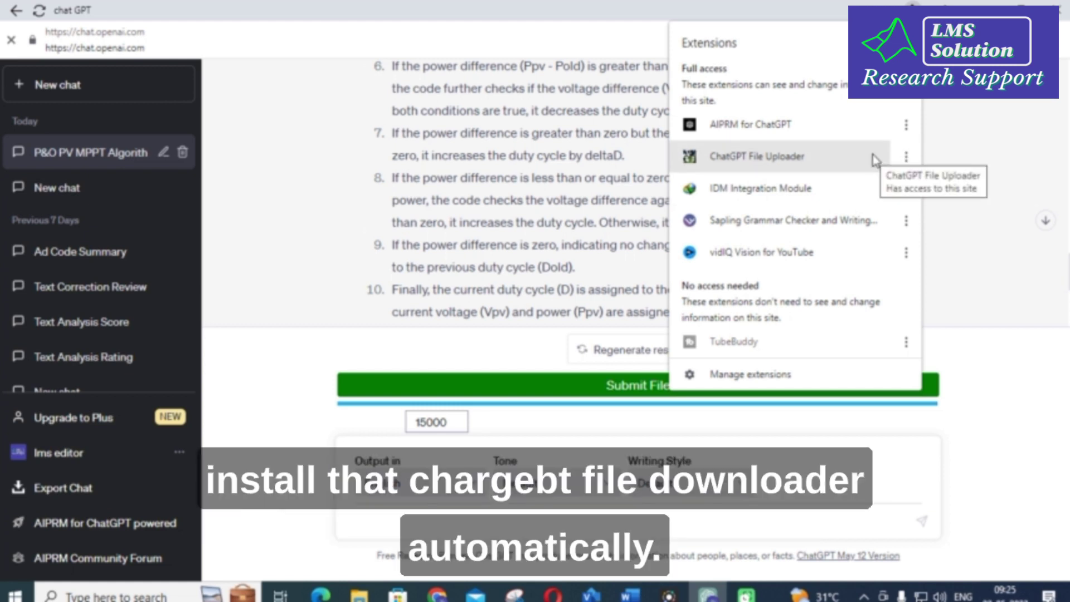
click(1031, 170)
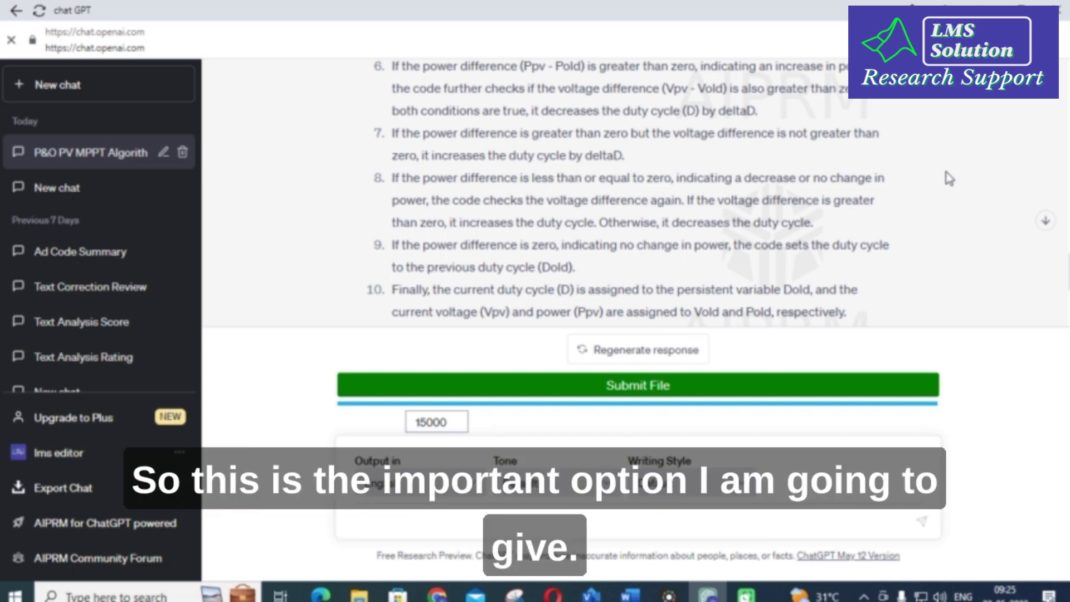
scroll(934, 182, up, 5)
scroll(931, 178, down, 1)
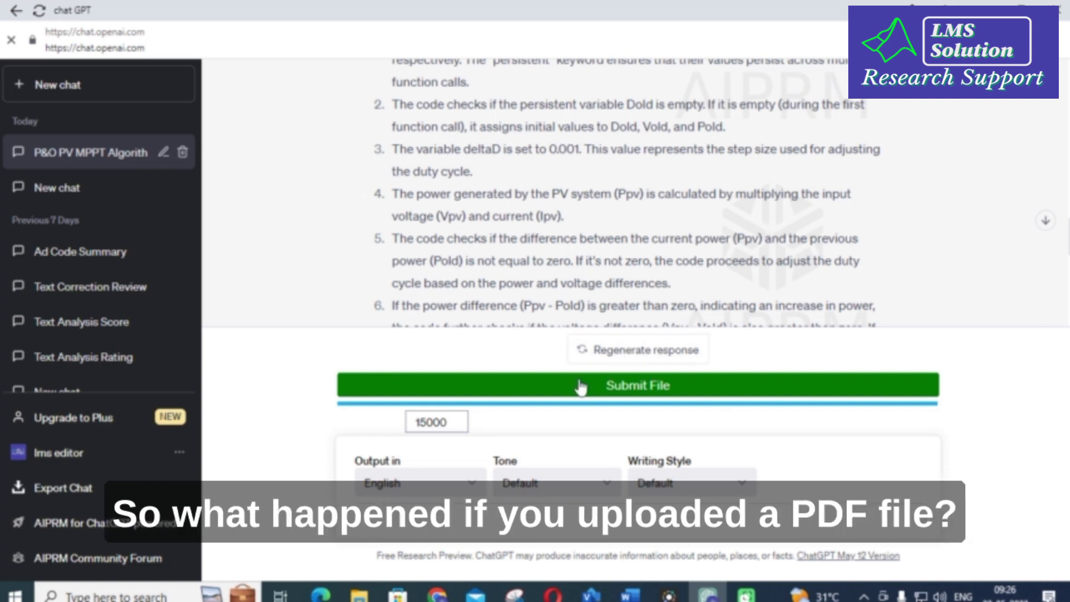
click(609, 386)
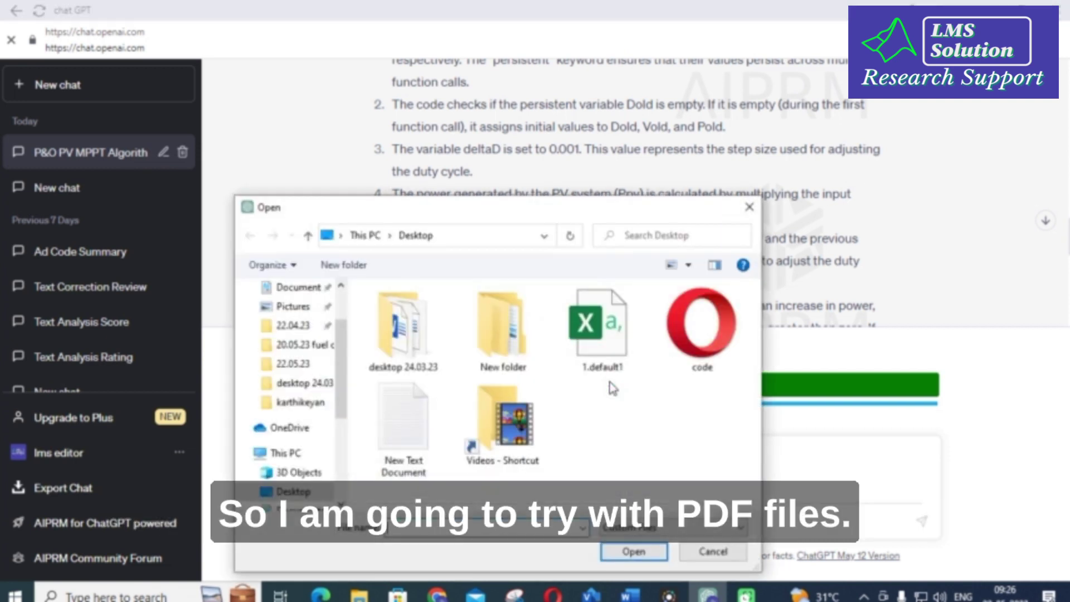
Step: Browse New folder, bertha-ai-free and desktop 24.03.23 > New folder (2), then cancel the picker
double_click(490, 328)
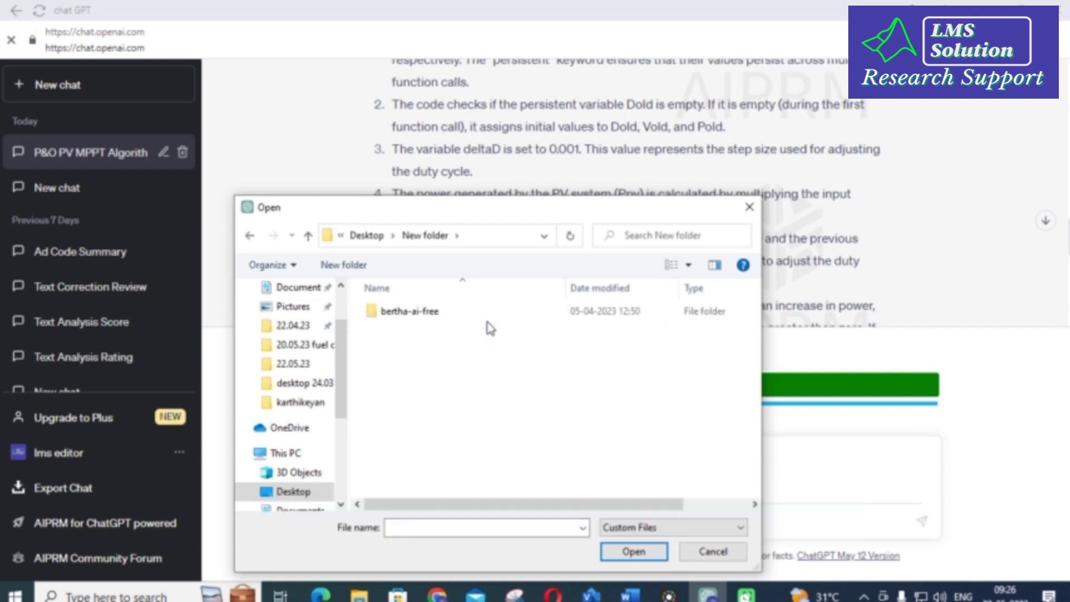
double_click(418, 316)
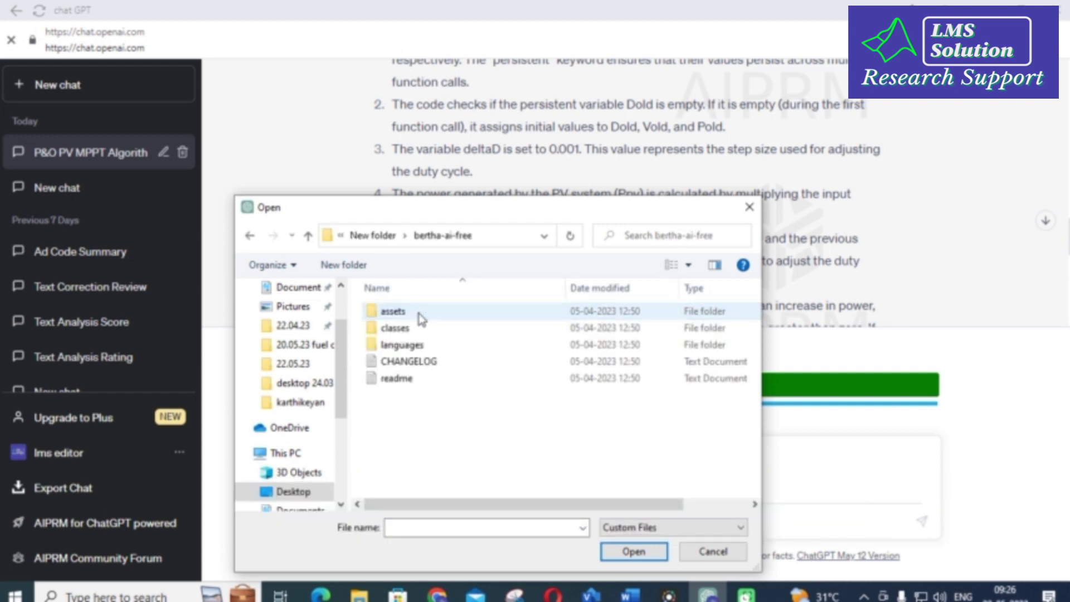
double_click(250, 237)
click(400, 349)
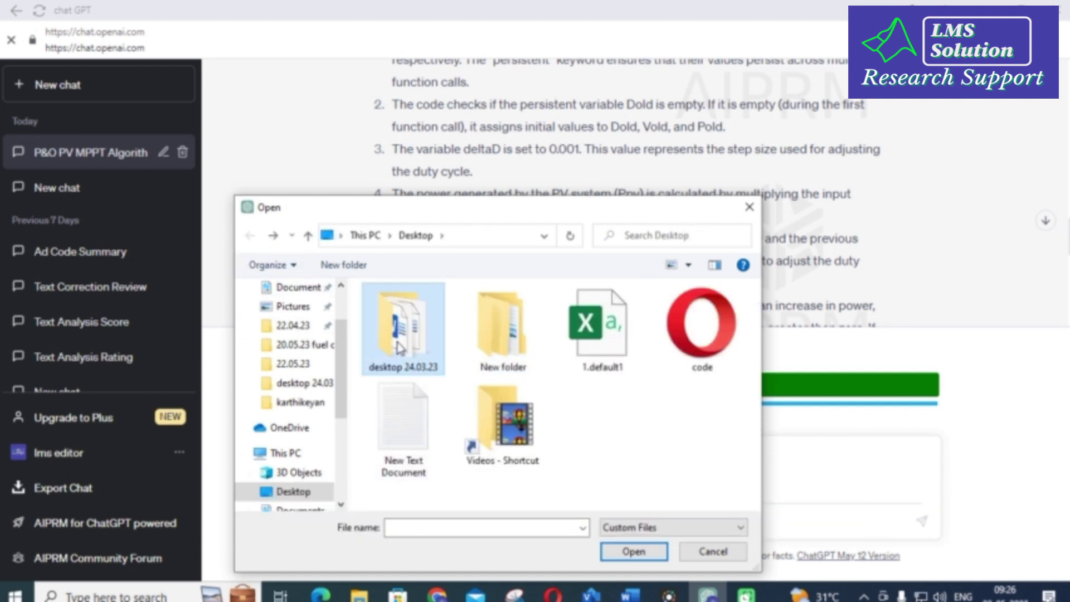
double_click(399, 348)
double_click(410, 348)
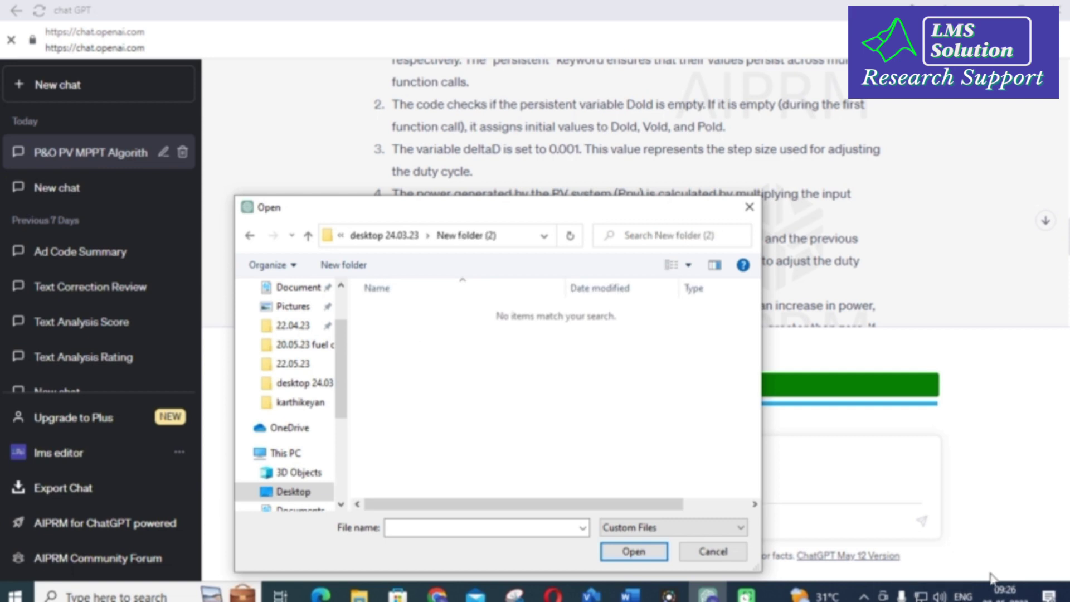
key(Escape)
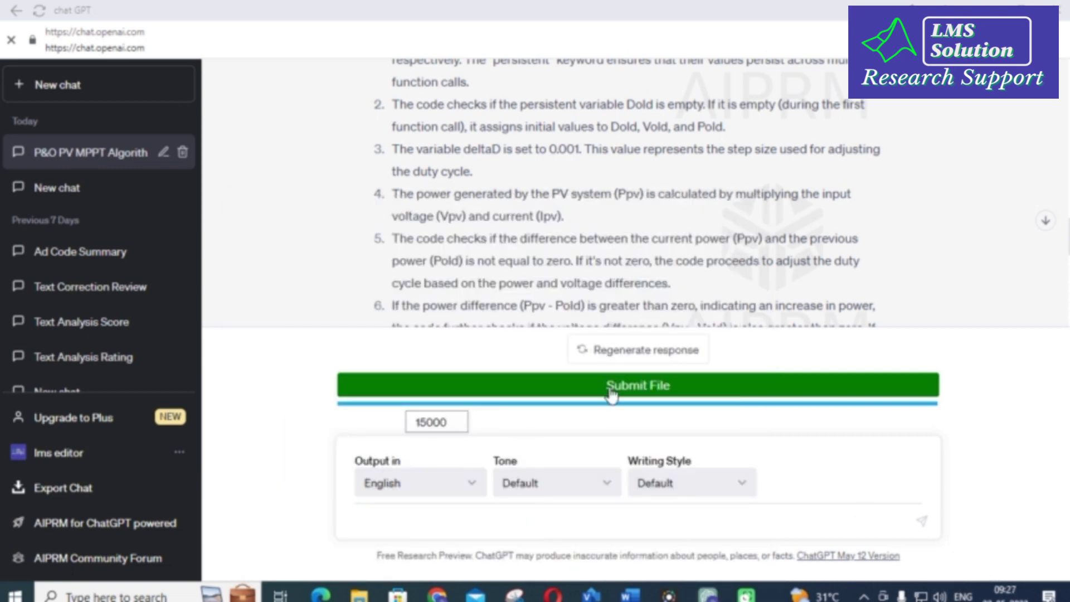
Step: Browse desktop 24.03.23 > New folder (2) again and close the picker without uploading
click(613, 388)
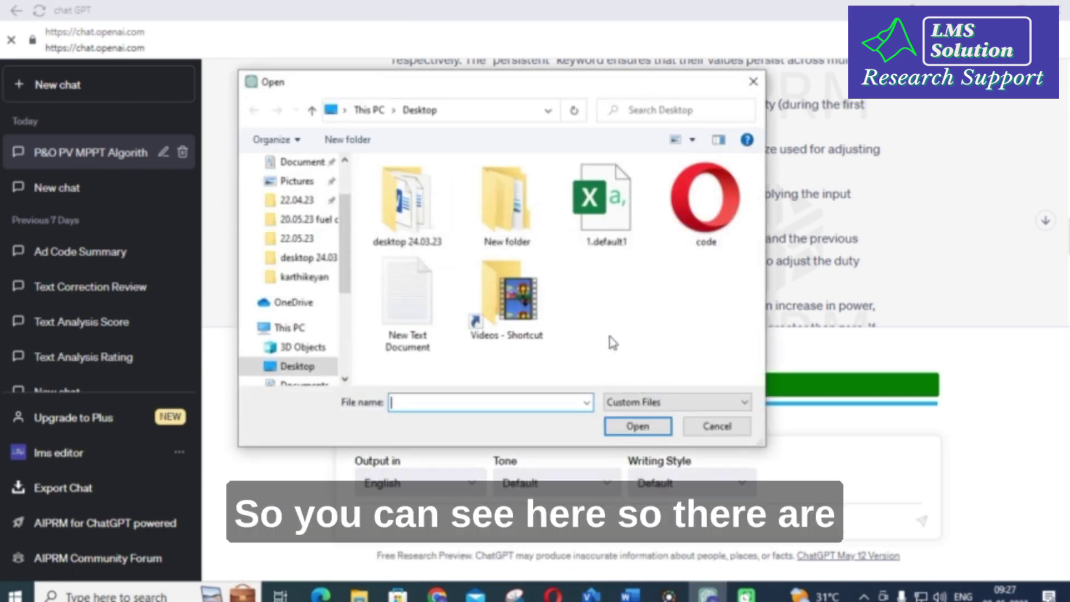
double_click(384, 173)
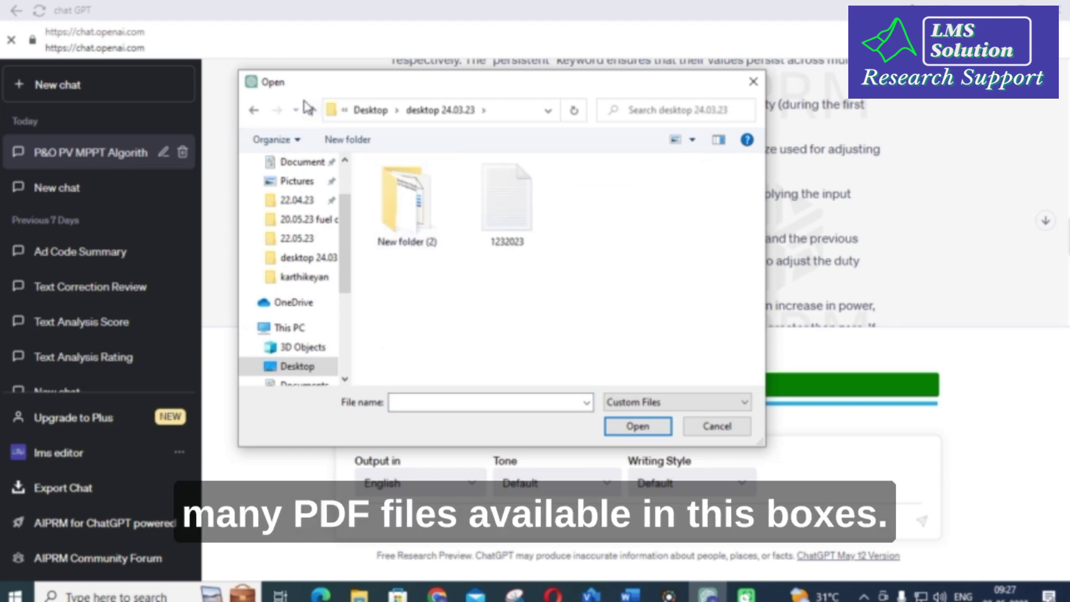
click(311, 110)
double_click(400, 209)
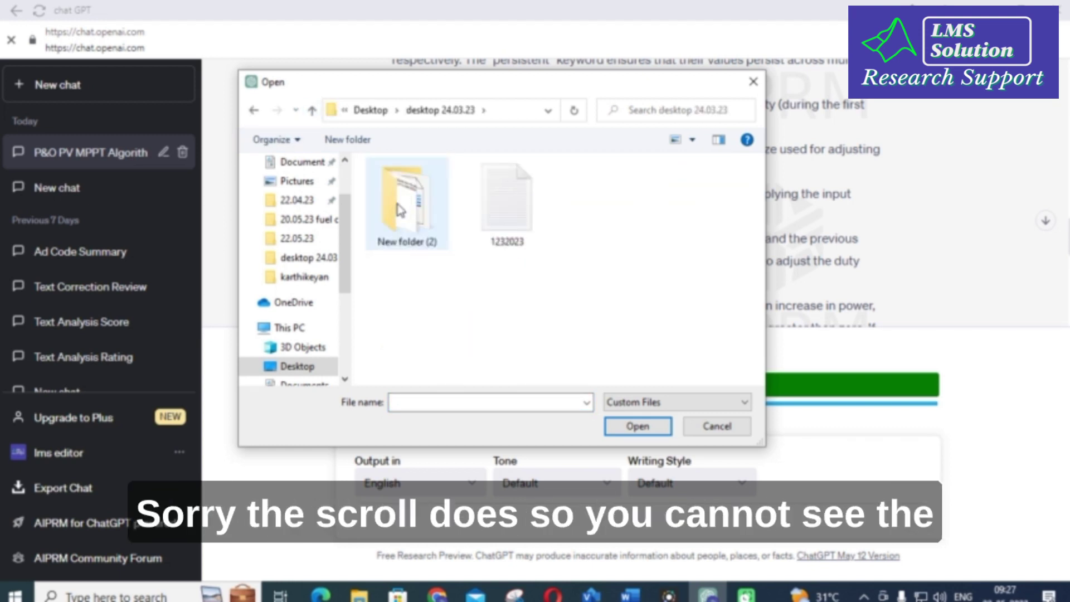
double_click(401, 210)
click(312, 110)
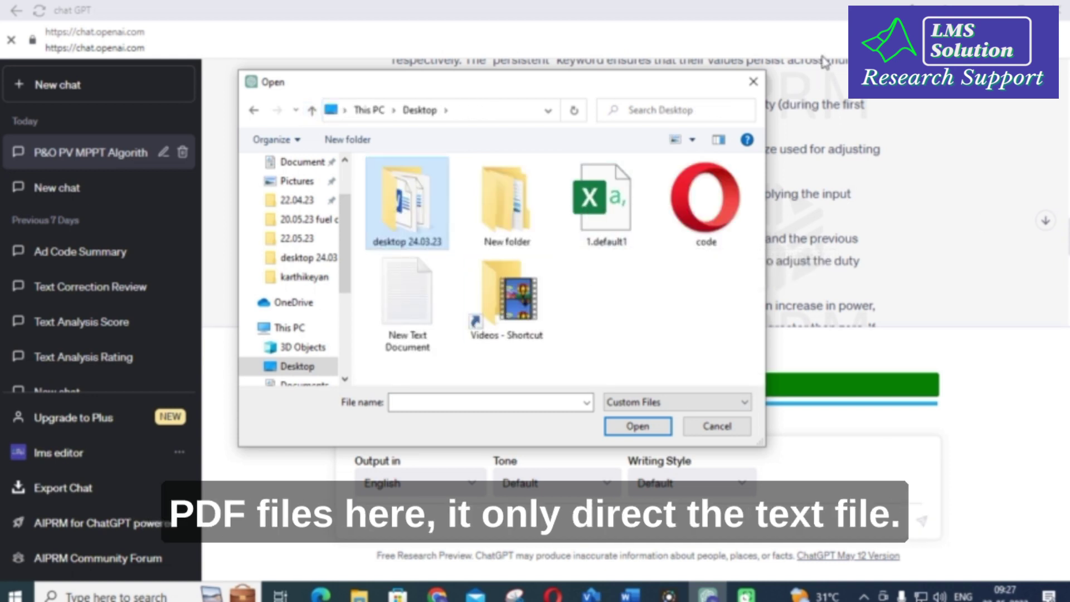
click(753, 82)
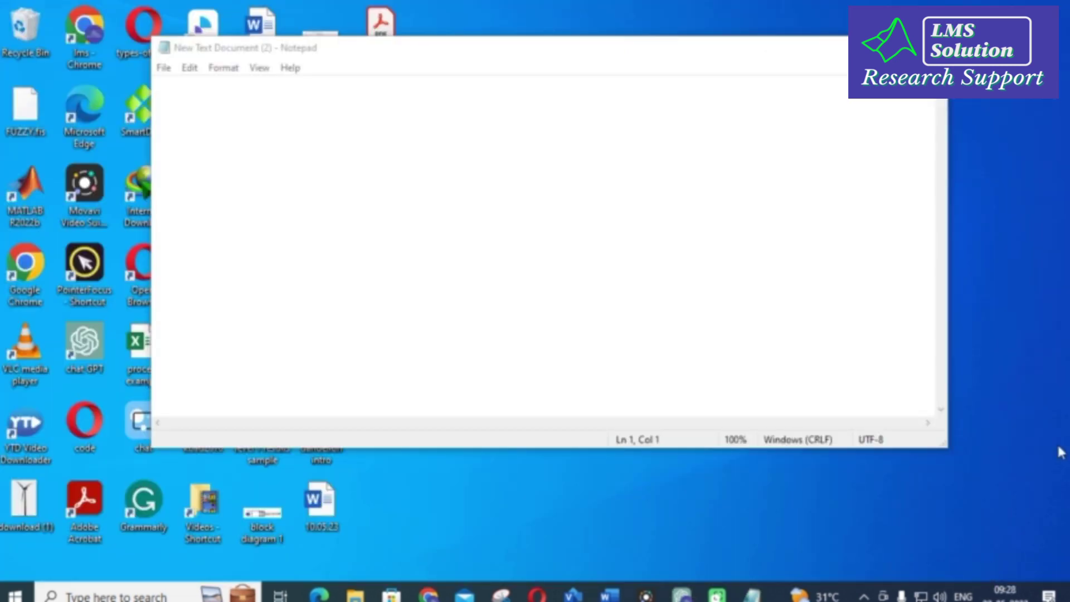
Step: Paste the MPPT abstract from the Word paper into New Text Document (2) and save it
click(210, 98)
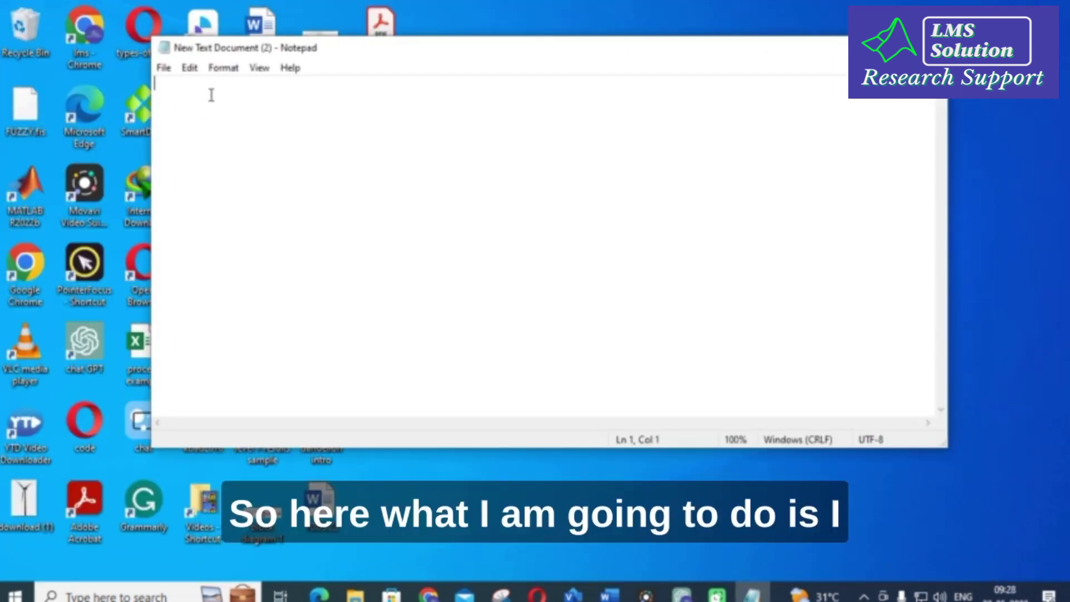
key(ctrl+v)
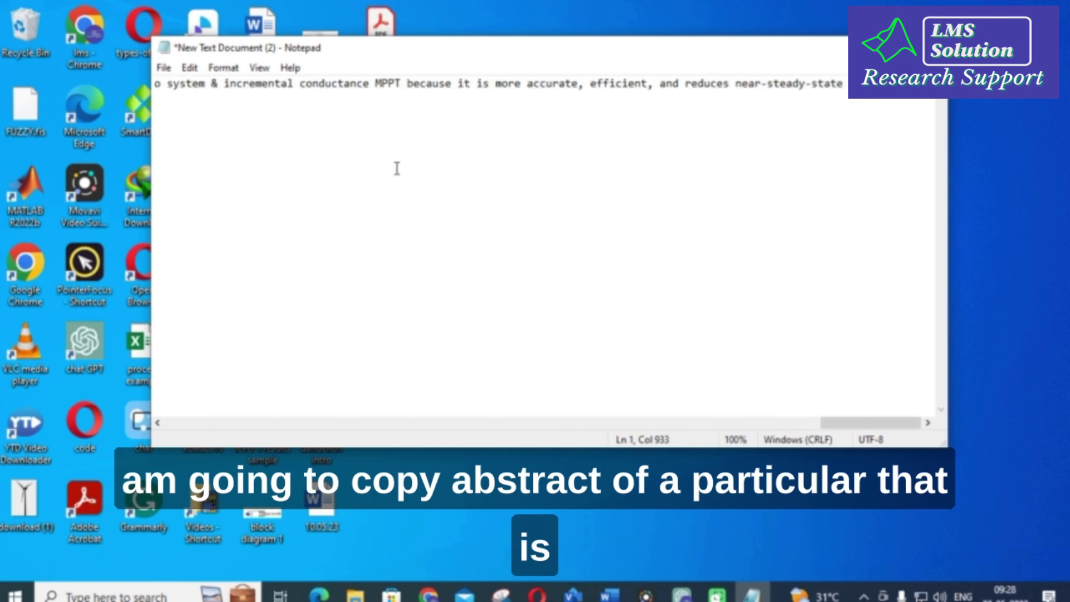
click(609, 595)
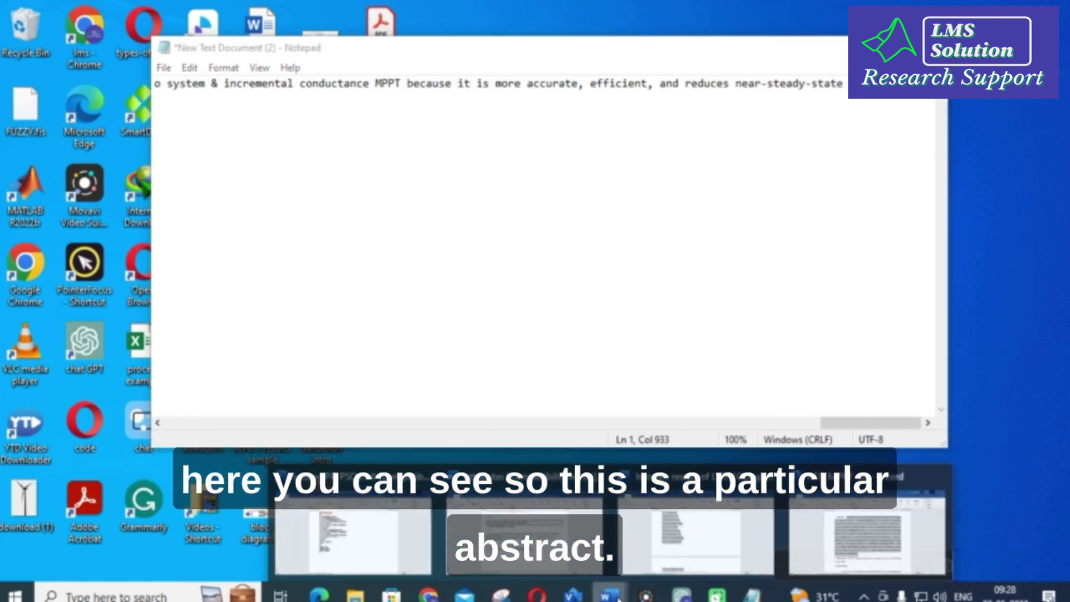
click(861, 538)
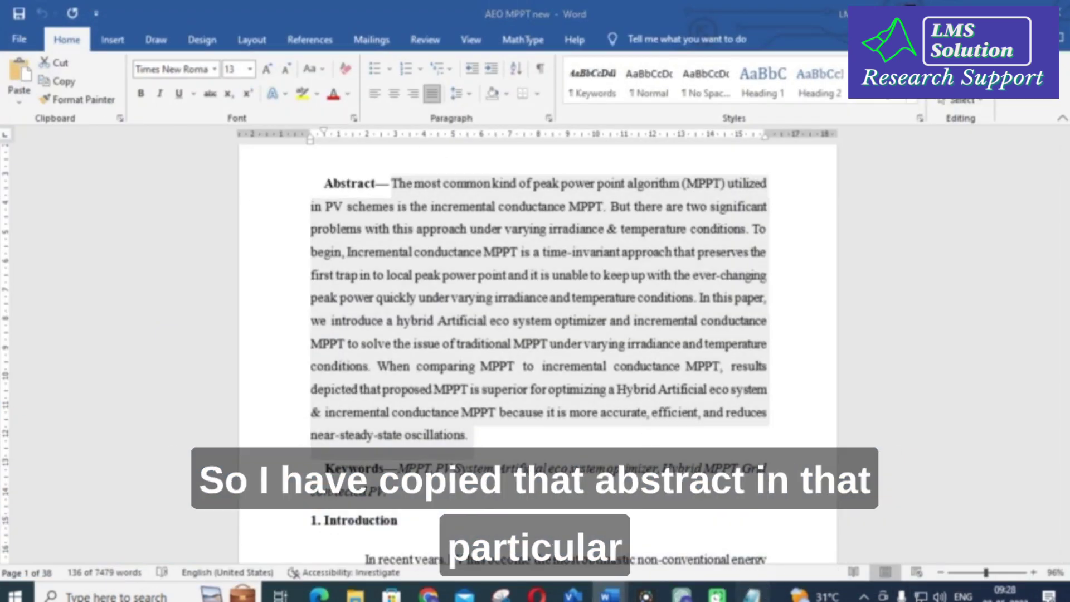
click(753, 595)
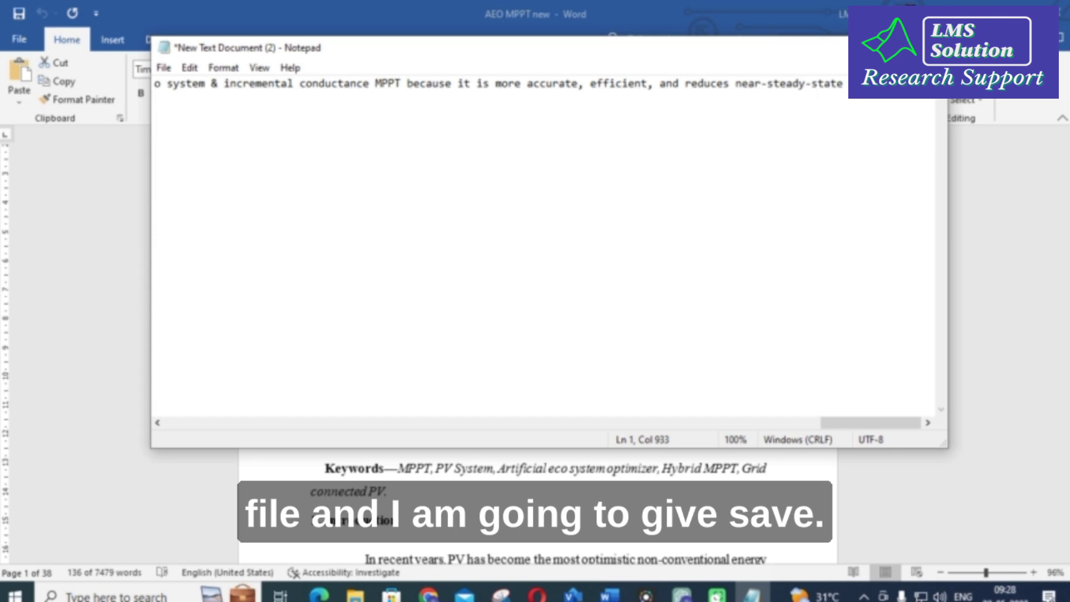
click(164, 67)
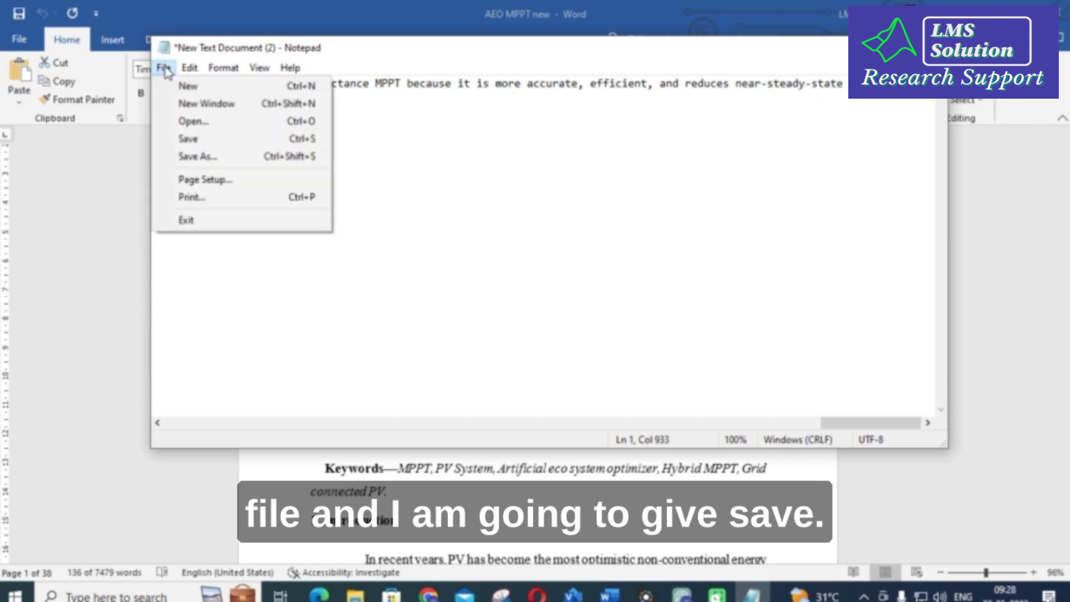
click(202, 139)
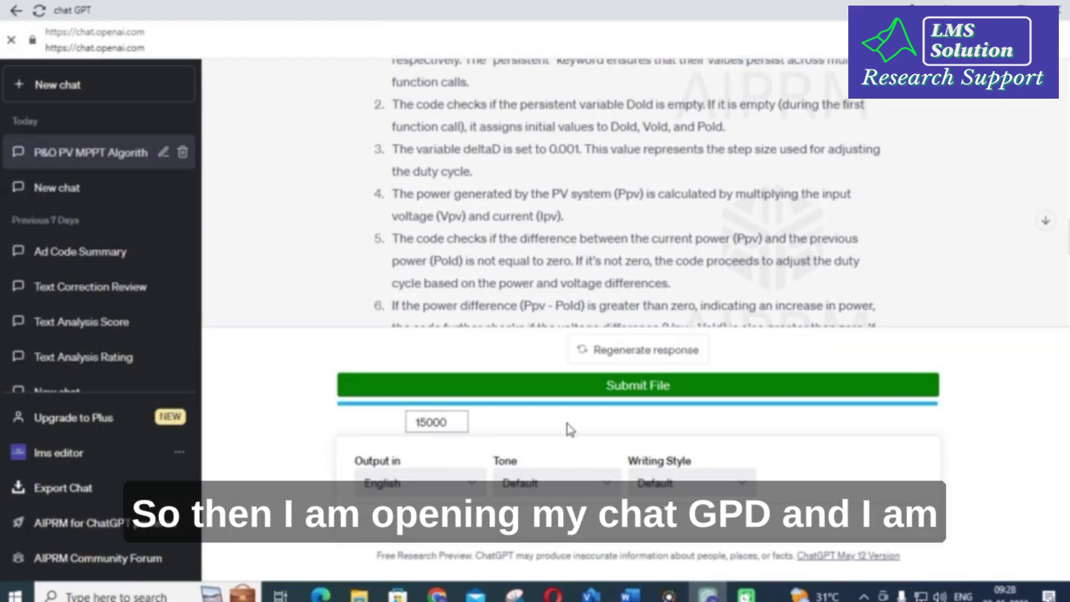
Step: Send New Text Document (2) to get a rewritten abstract comparing the MPPT with incremental conductance
click(624, 390)
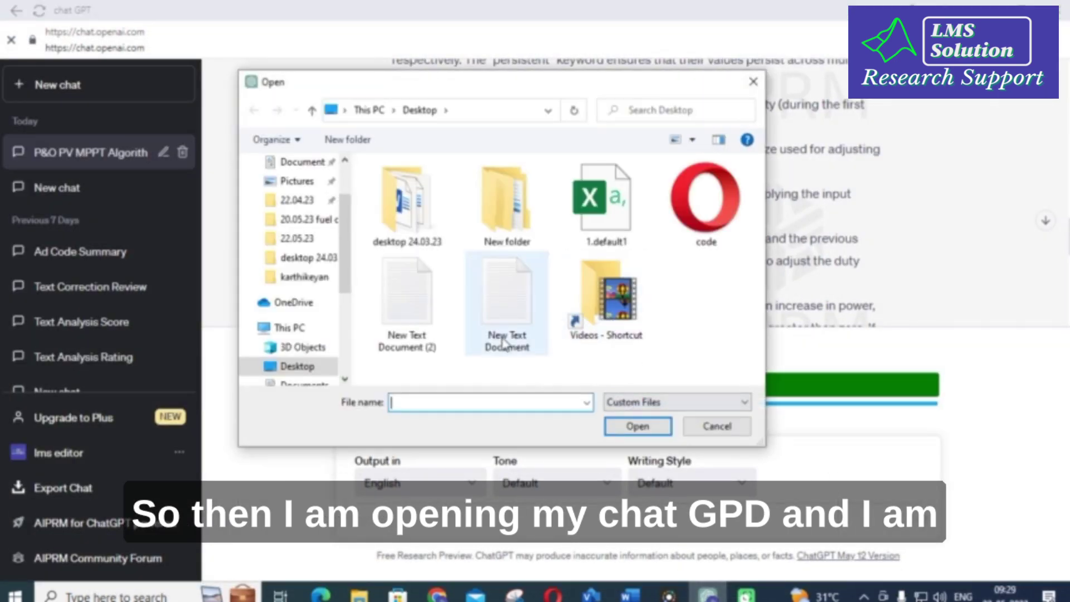
click(393, 296)
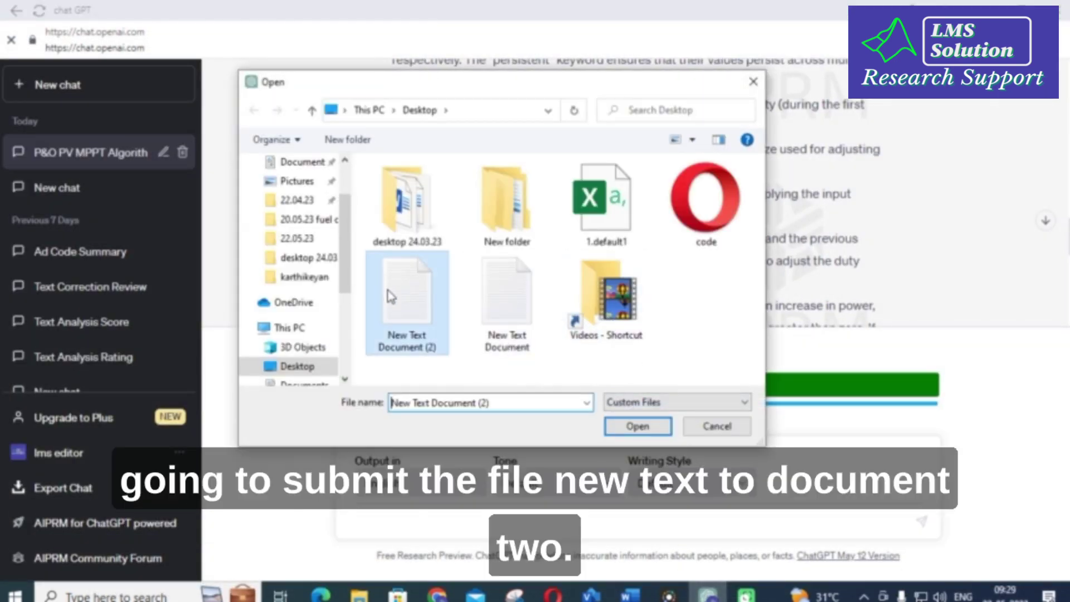
click(639, 426)
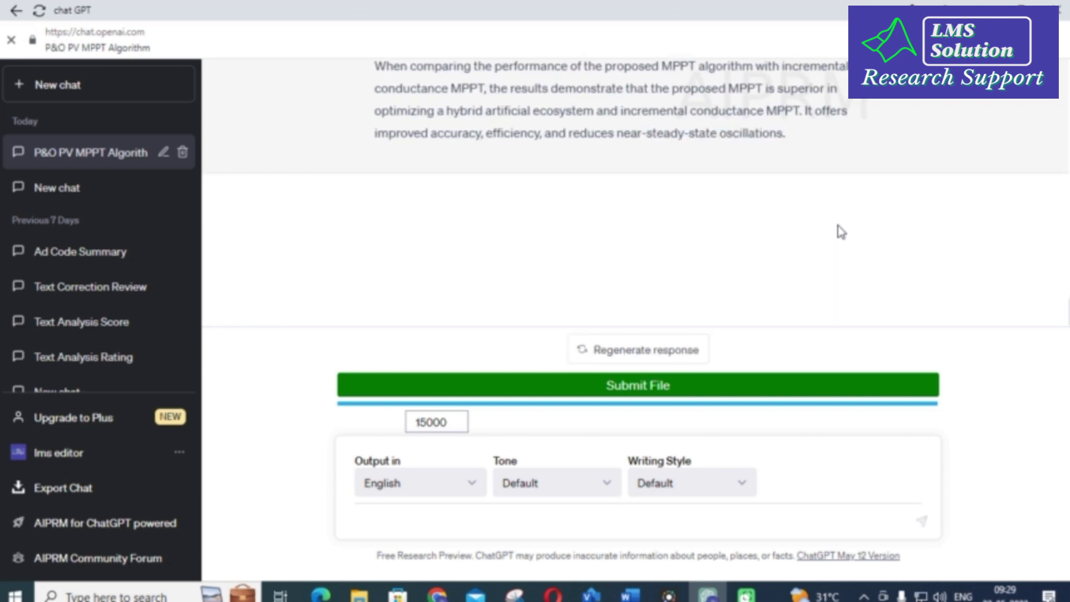
scroll(677, 170, up, 3)
scroll(390, 96, up, 1)
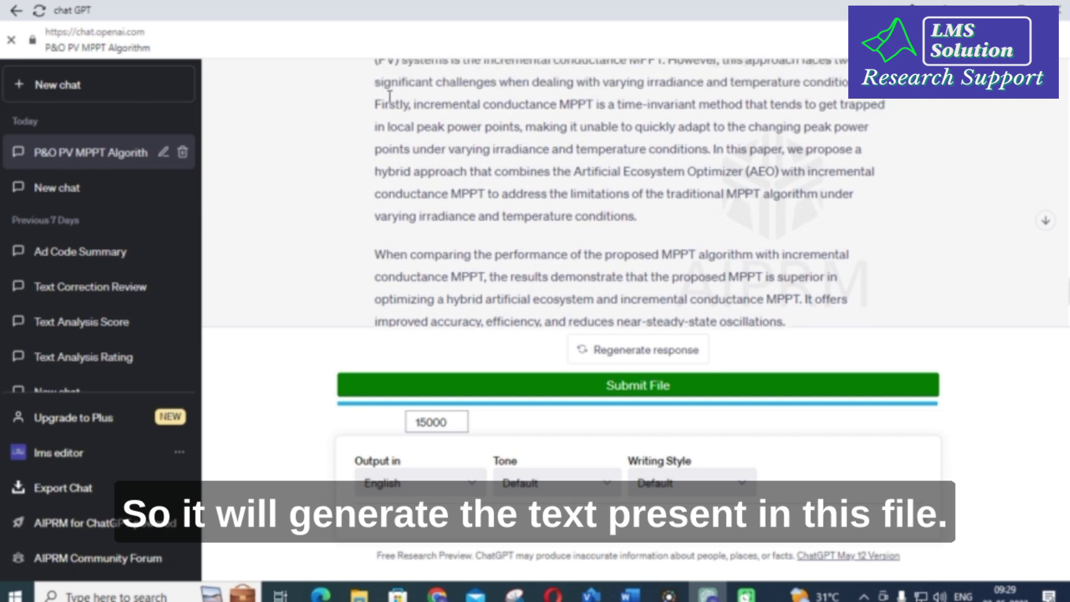
scroll(389, 95, up, 1)
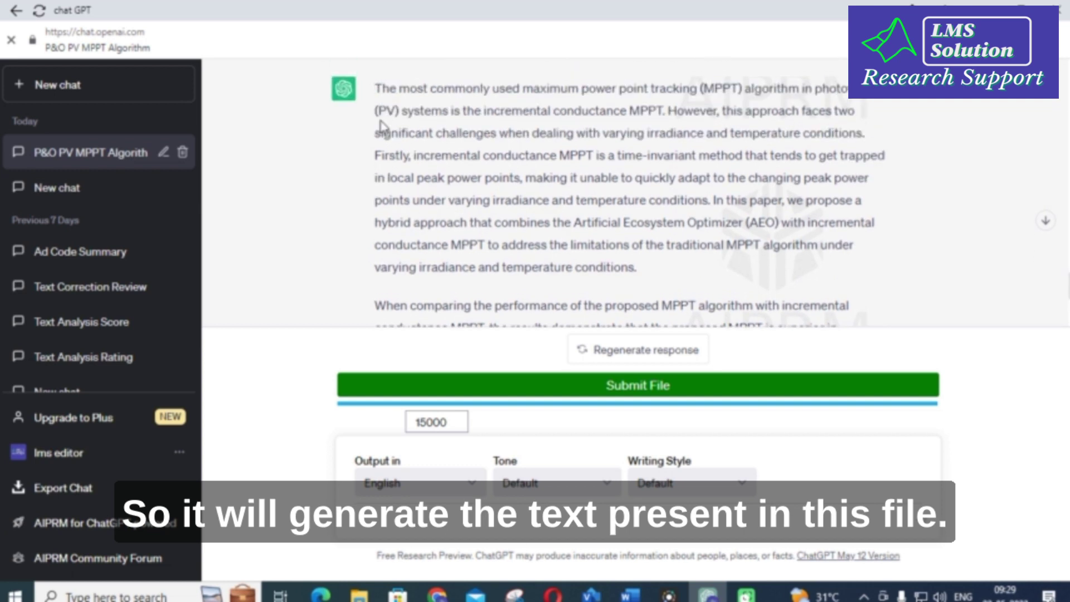
scroll(393, 167, down, 2)
scroll(379, 197, down, 3)
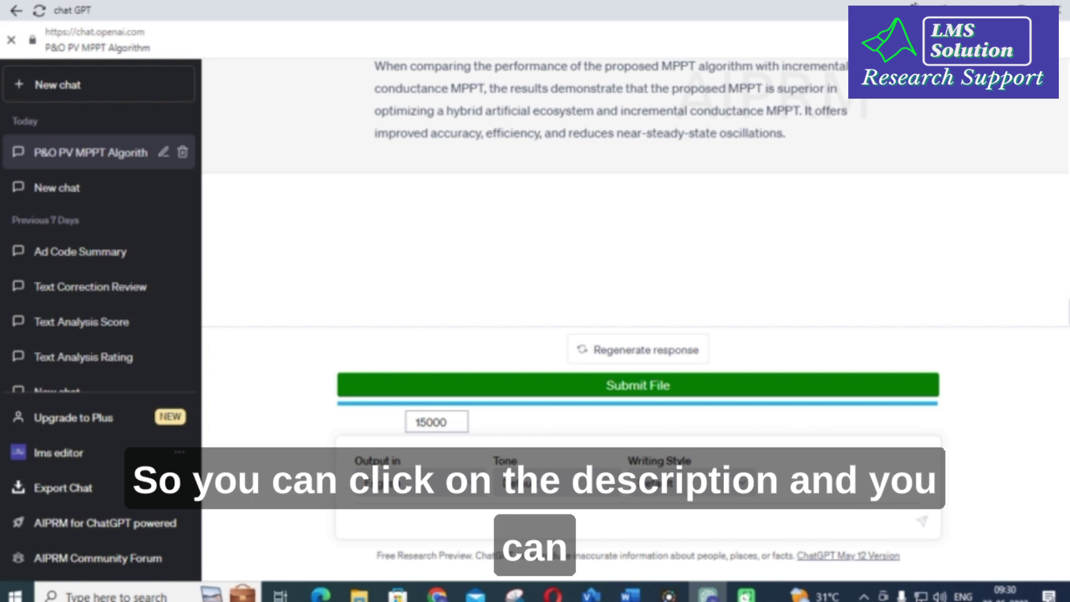
click(913, 10)
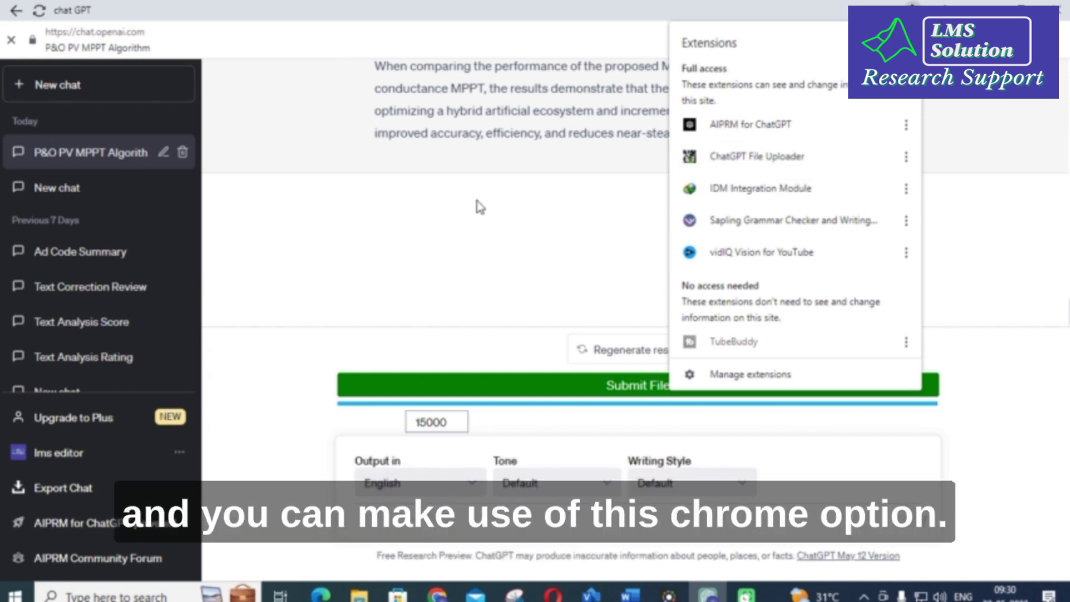
click(481, 208)
scroll(449, 315, up, 5)
scroll(529, 351, up, 5)
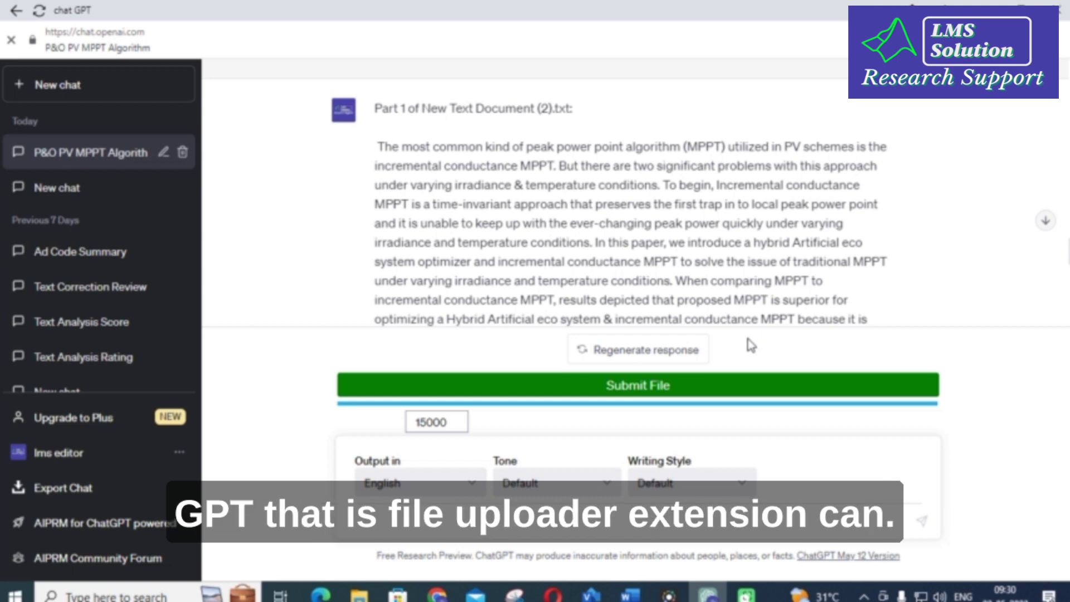
click(914, 10)
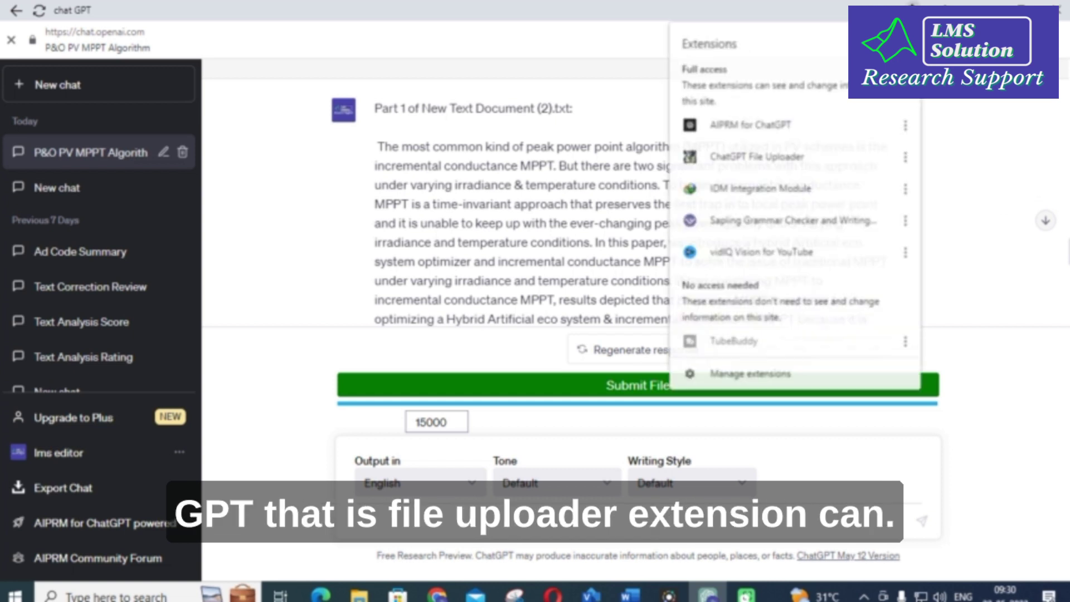
click(928, 295)
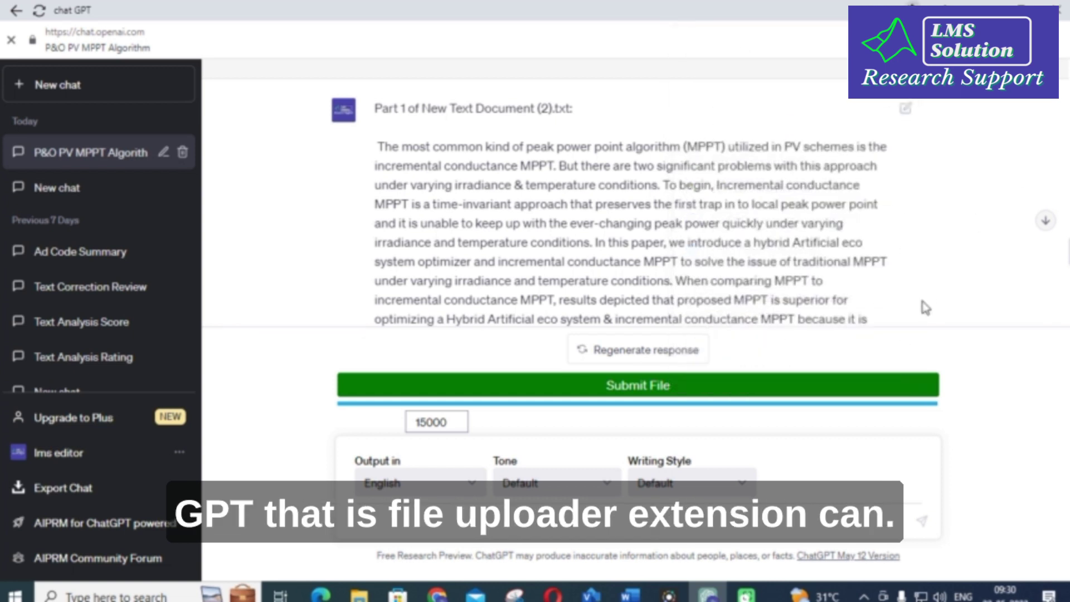